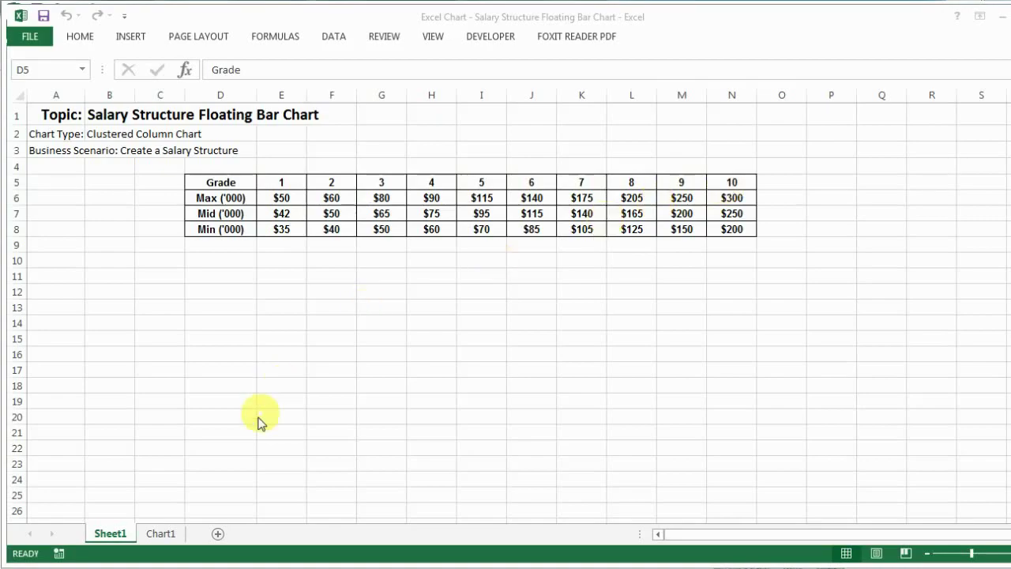
- Preview the finished floating bar chart sheet, then return to the salary data sheet
{"action": "left_click", "coordinate": [159, 534]}
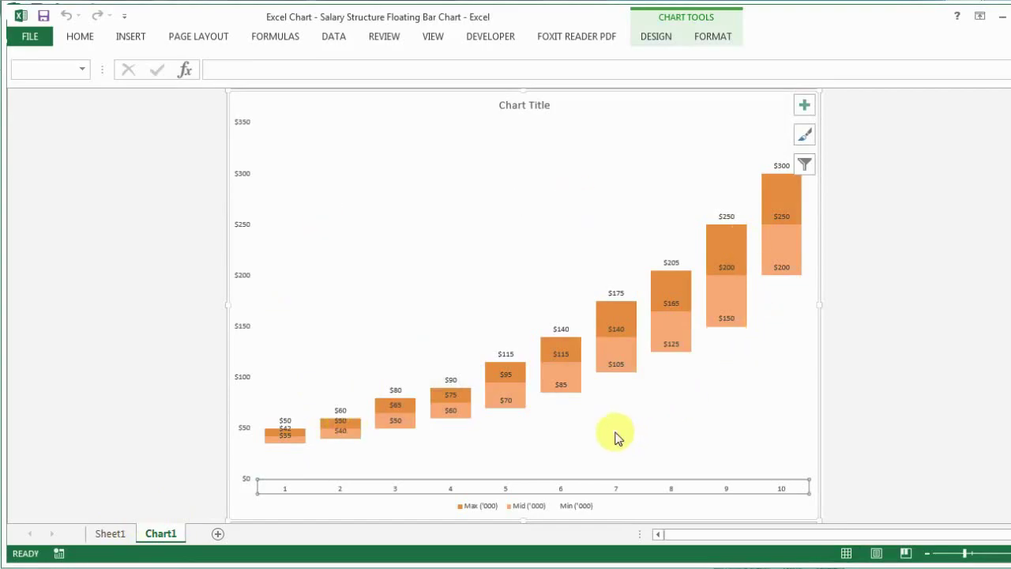
{"action": "mouse_move", "coordinate": [615, 430]}
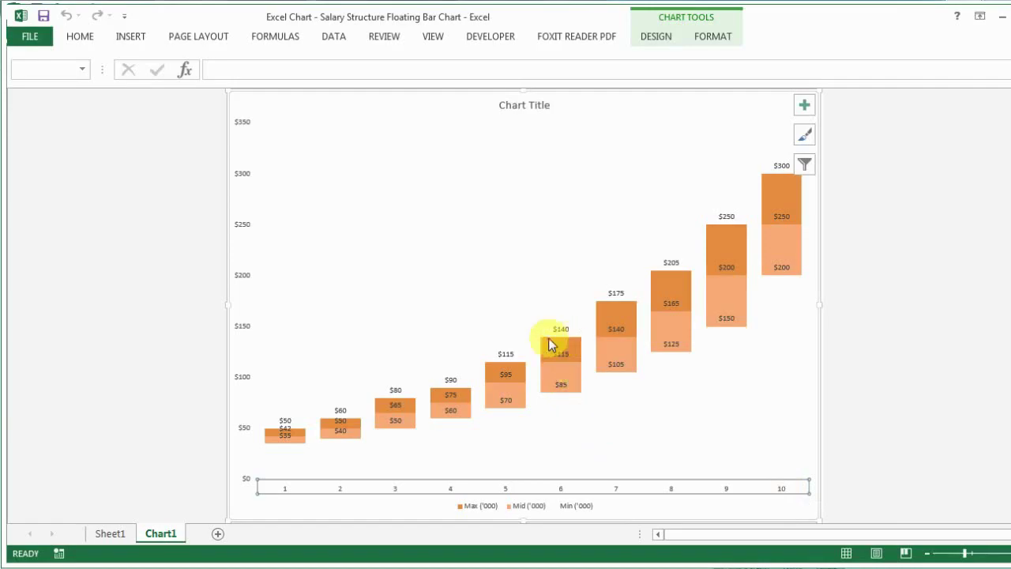
{"action": "left_click", "coordinate": [109, 534]}
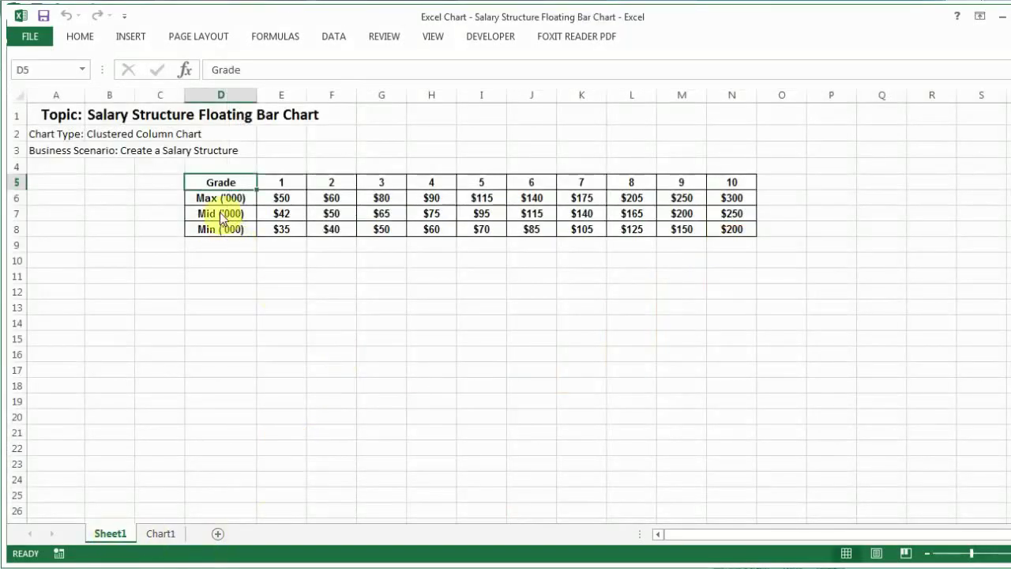
- Insert a recommended Clustered Column chart of the grade table D5:N8
{"action": "left_click_drag", "start_coordinate": [248, 184], "coordinate": [737, 229]}
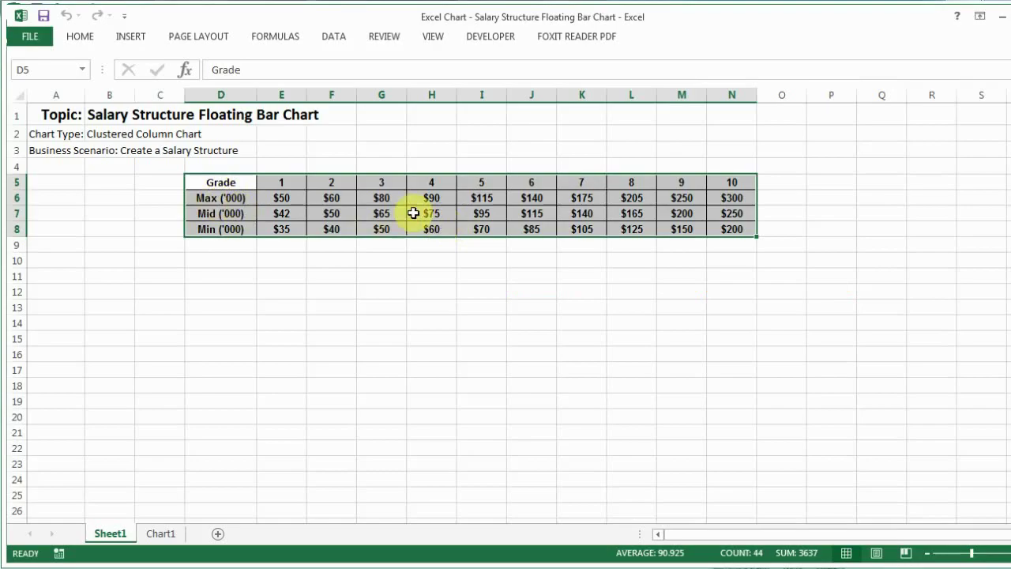
{"action": "left_click", "coordinate": [129, 36]}
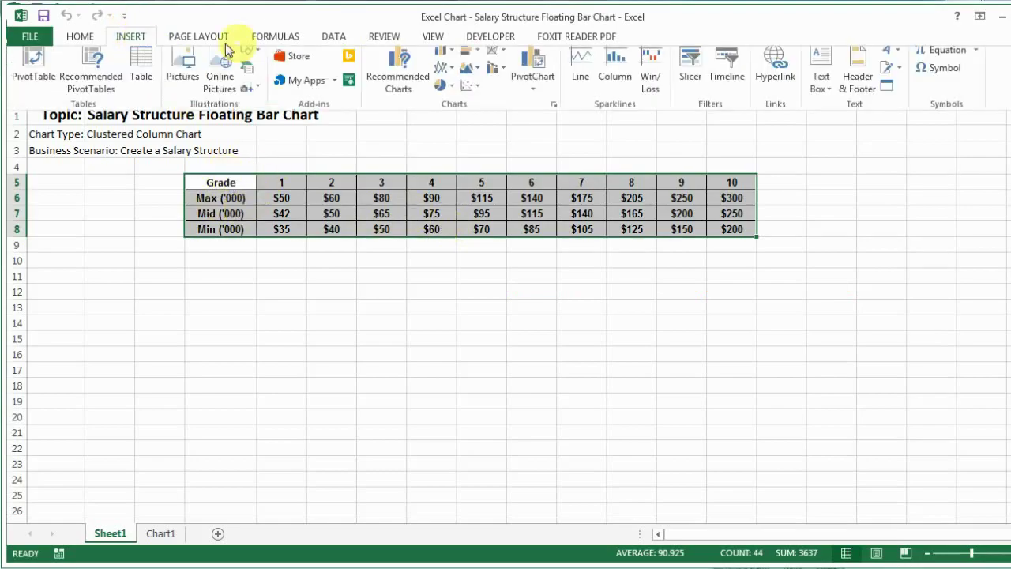
{"action": "left_click", "coordinate": [397, 75]}
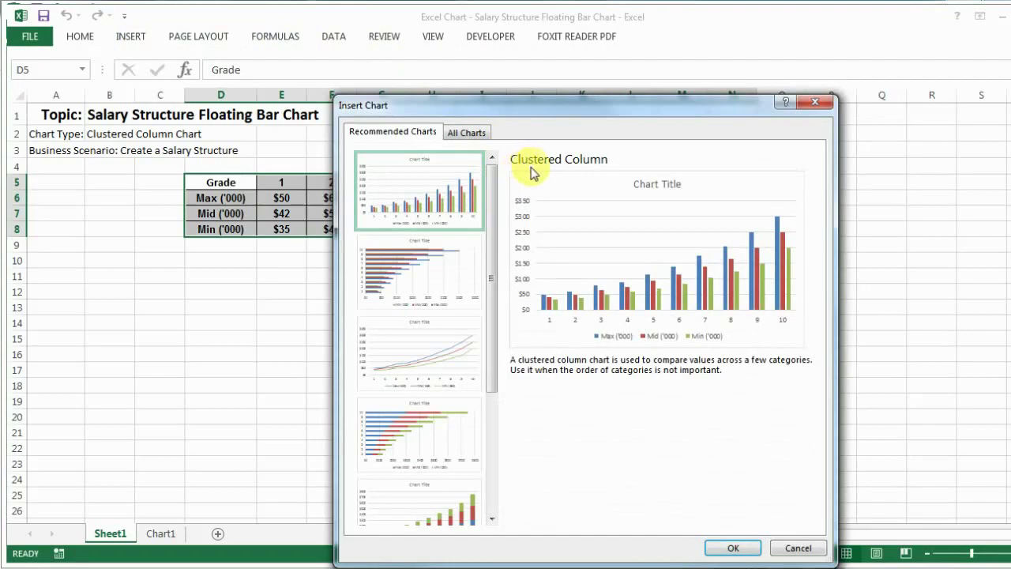
{"action": "left_click", "coordinate": [732, 546]}
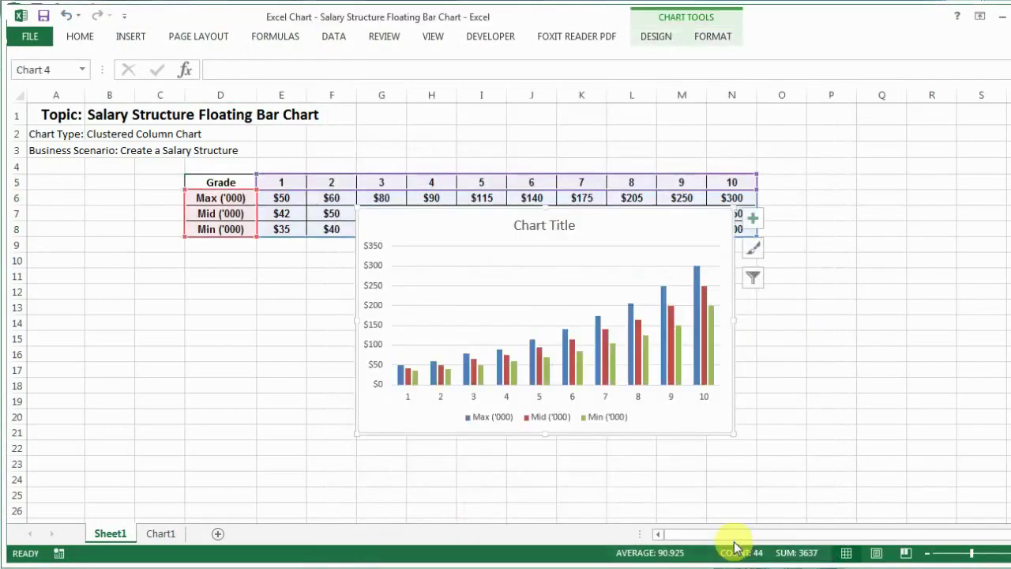
- Move the clustered column chart onto its own new chart sheet, Chart4
{"action": "right_click", "coordinate": [609, 235]}
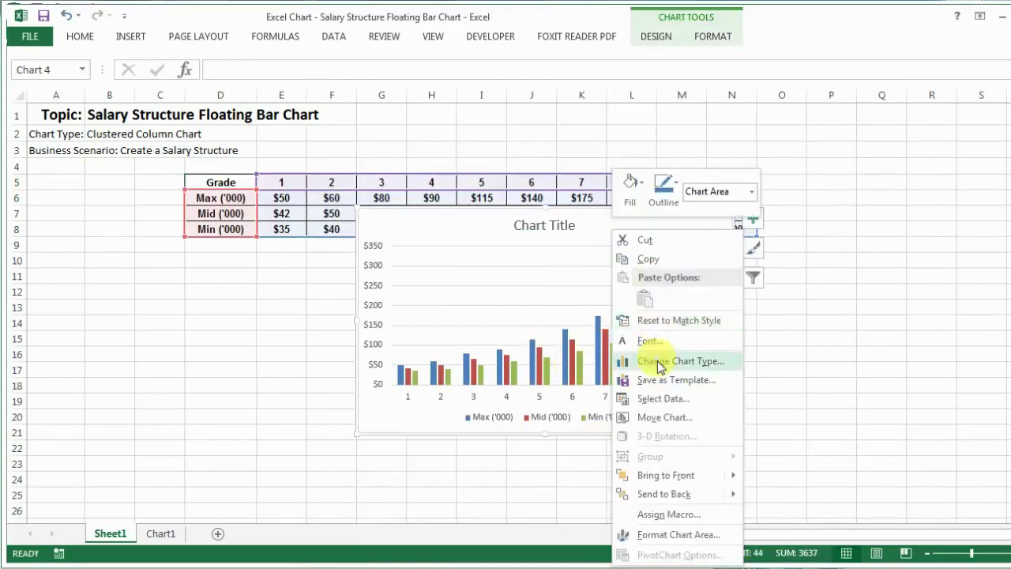
{"action": "left_click", "coordinate": [665, 419]}
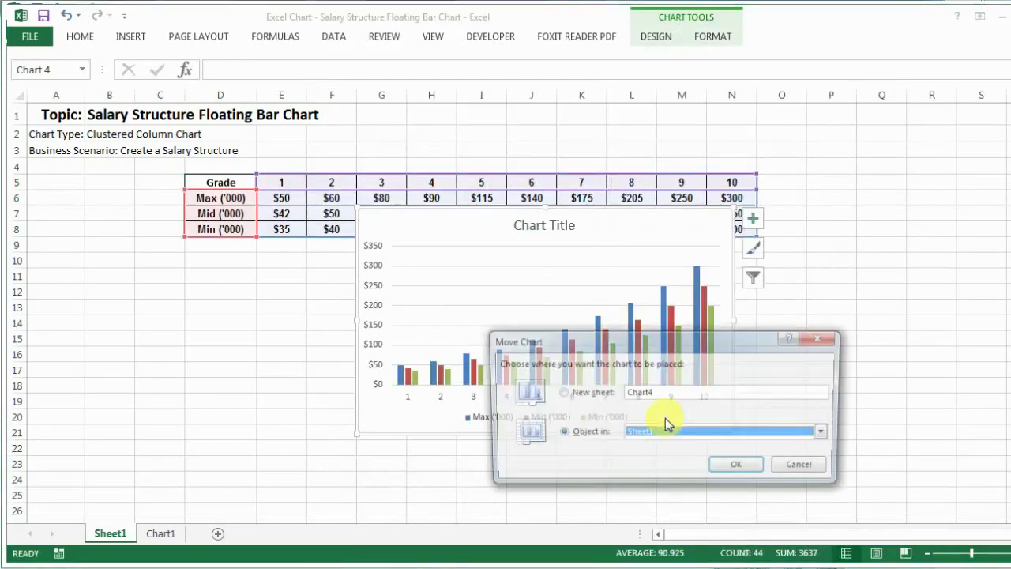
{"action": "left_click", "coordinate": [597, 399]}
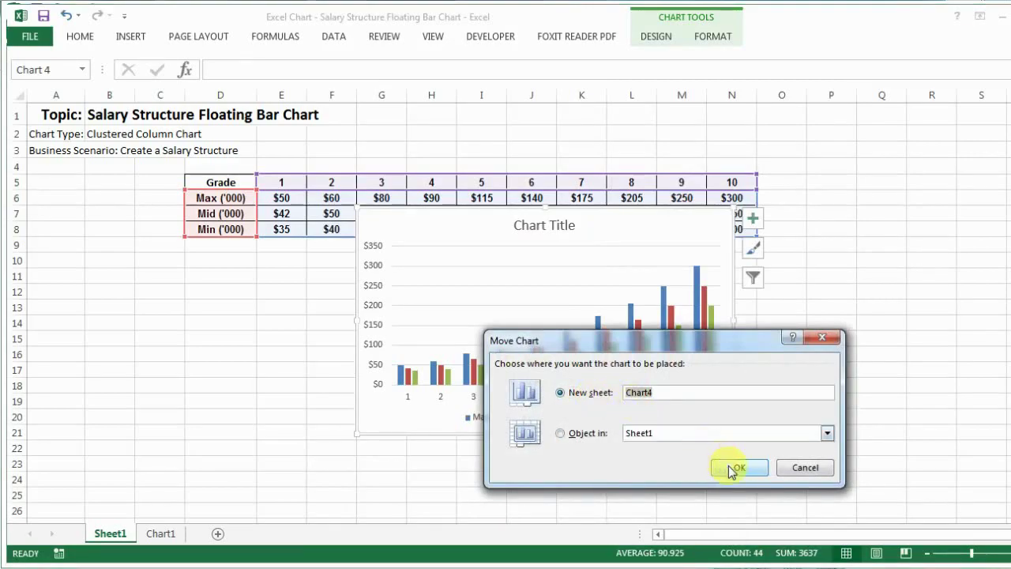
{"action": "left_click", "coordinate": [731, 467]}
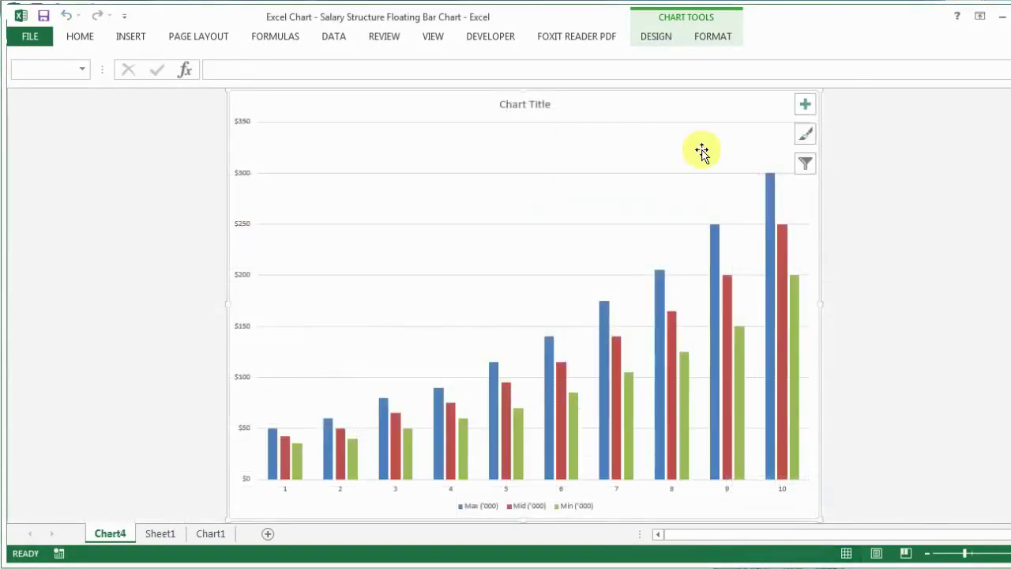
{"action": "left_click", "coordinate": [713, 293]}
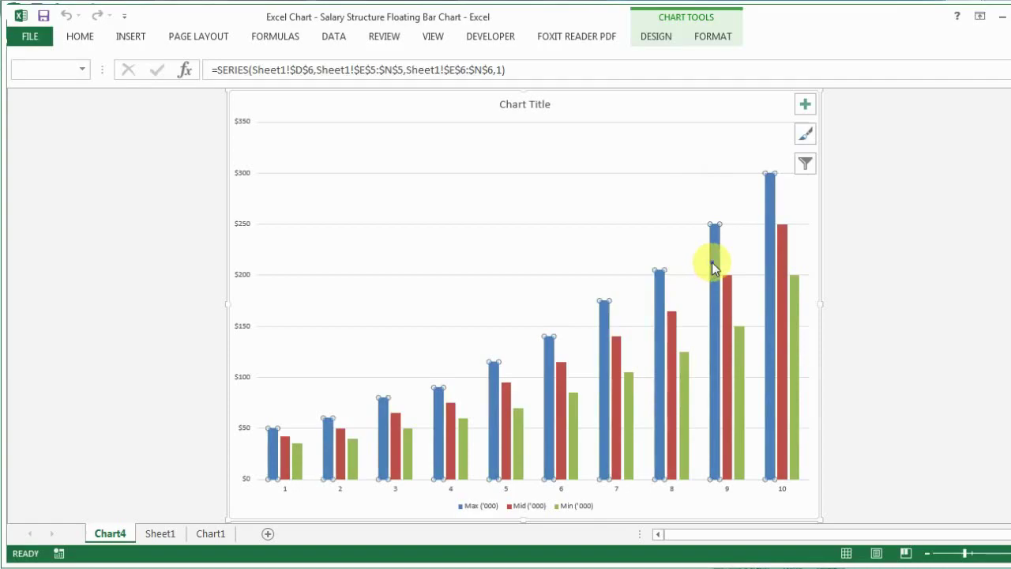
- Give the Max series 100% series overlap and a 59% gap width
{"action": "right_click", "coordinate": [711, 262]}
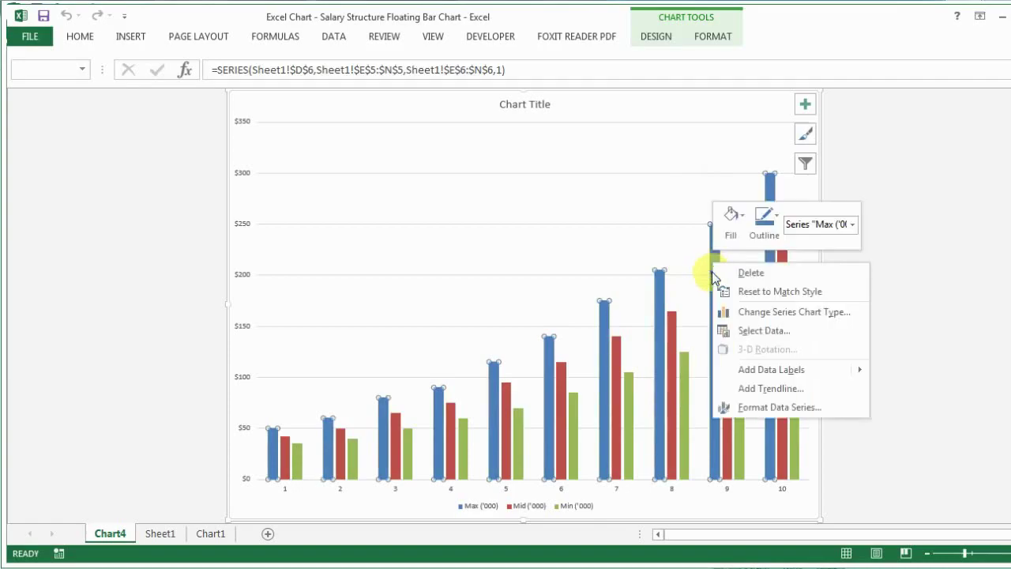
{"action": "left_click", "coordinate": [765, 416]}
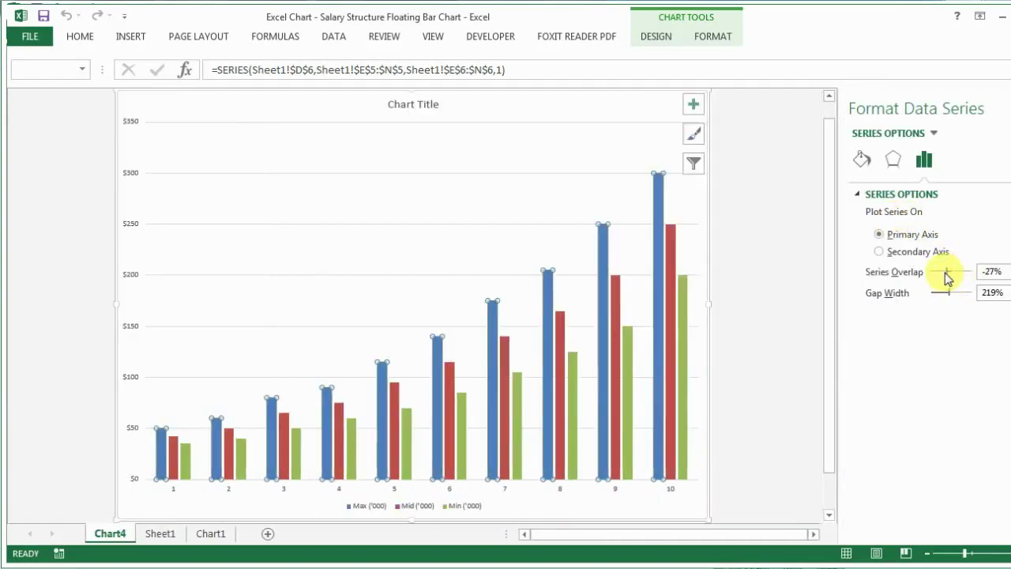
{"action": "left_click_drag", "start_coordinate": [948, 274], "coordinate": [974, 276]}
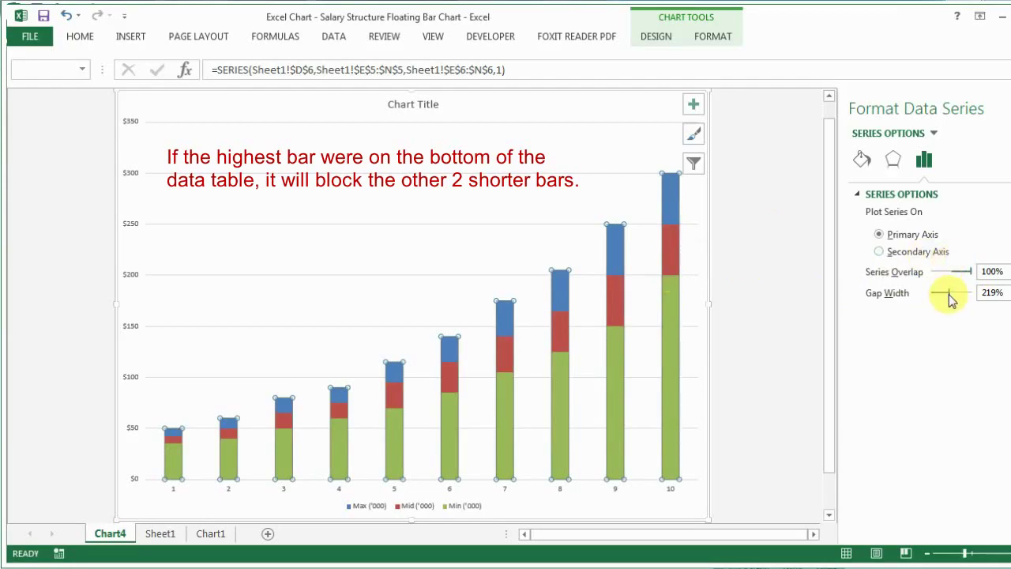
{"action": "left_click_drag", "start_coordinate": [943, 293], "coordinate": [936, 292]}
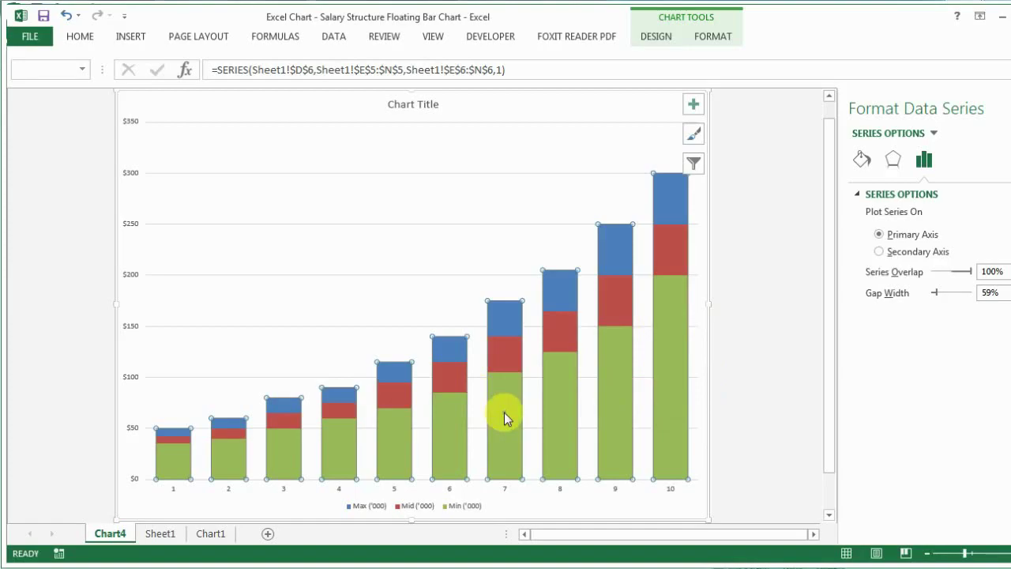
- Fill the Min ('000) bars white so Mid and Max appear to float
{"action": "left_click", "coordinate": [608, 391]}
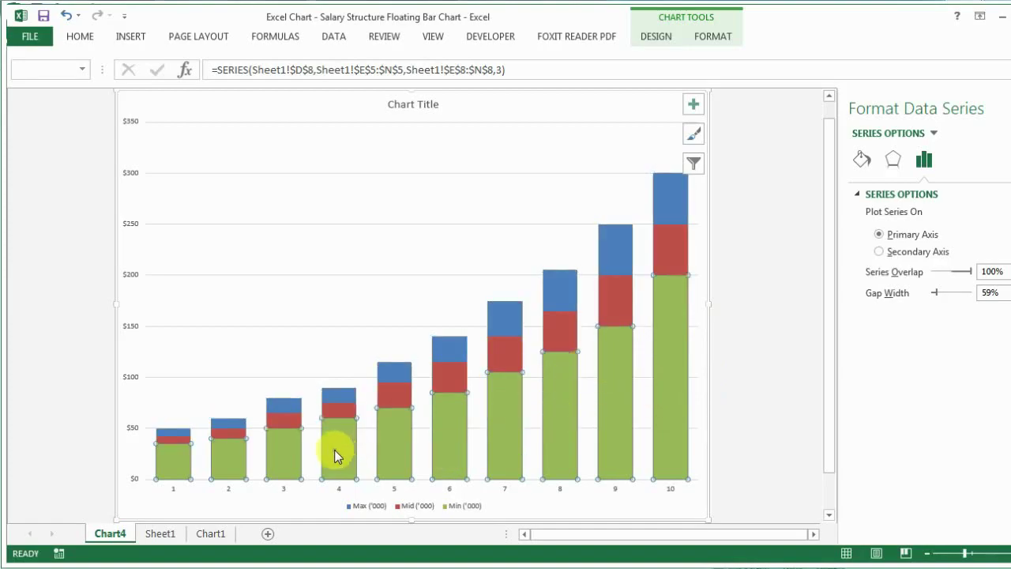
{"action": "right_click", "coordinate": [661, 399]}
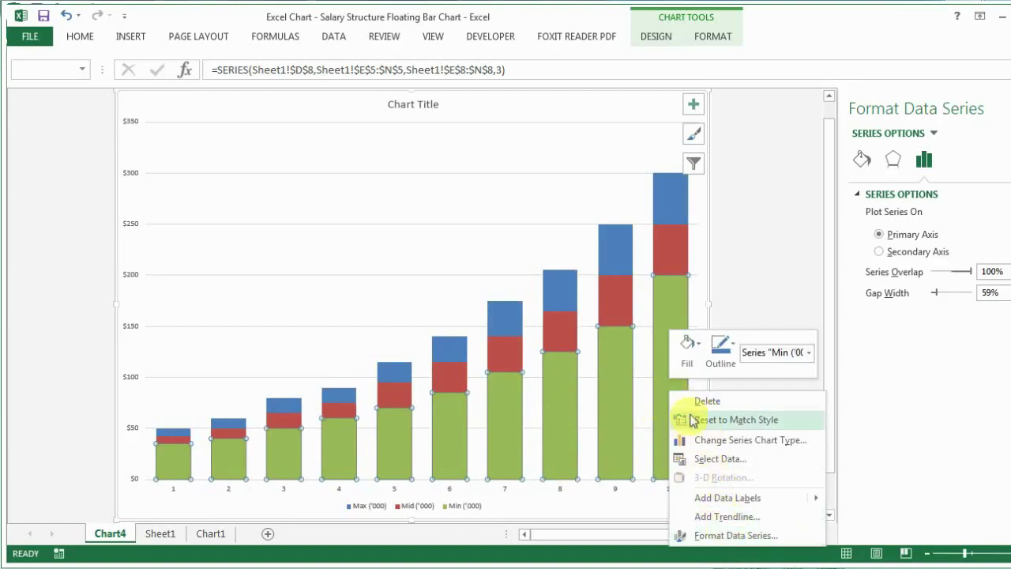
{"action": "left_click", "coordinate": [689, 353]}
{"action": "key", "text": "Escape"}
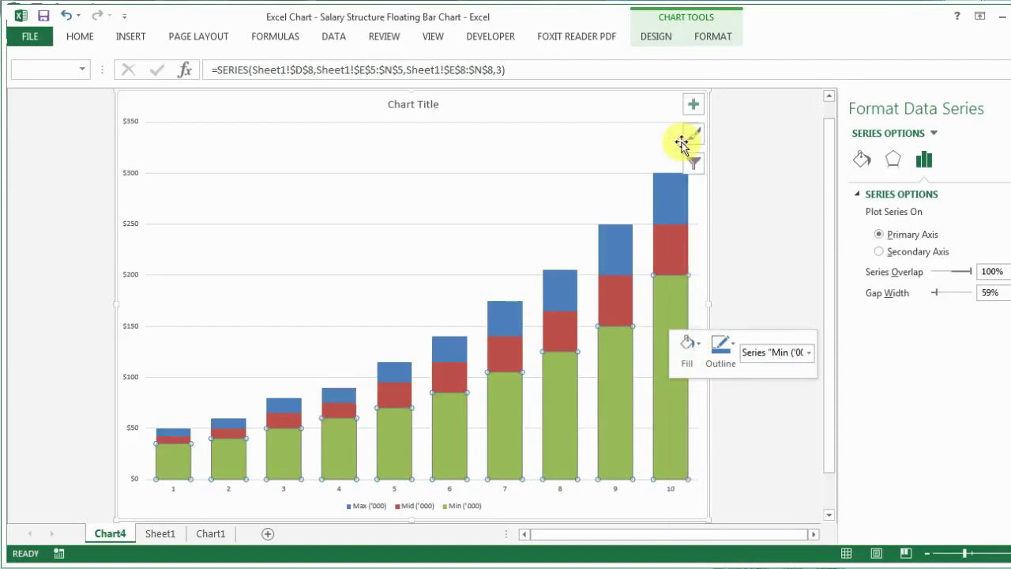
{"action": "left_click", "coordinate": [645, 377]}
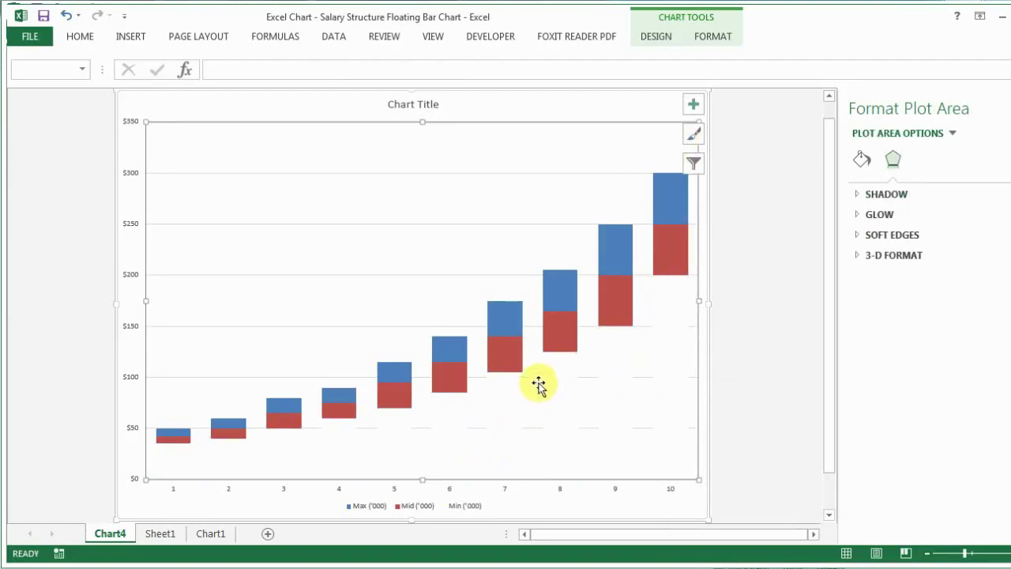
{"action": "left_click", "coordinate": [518, 226]}
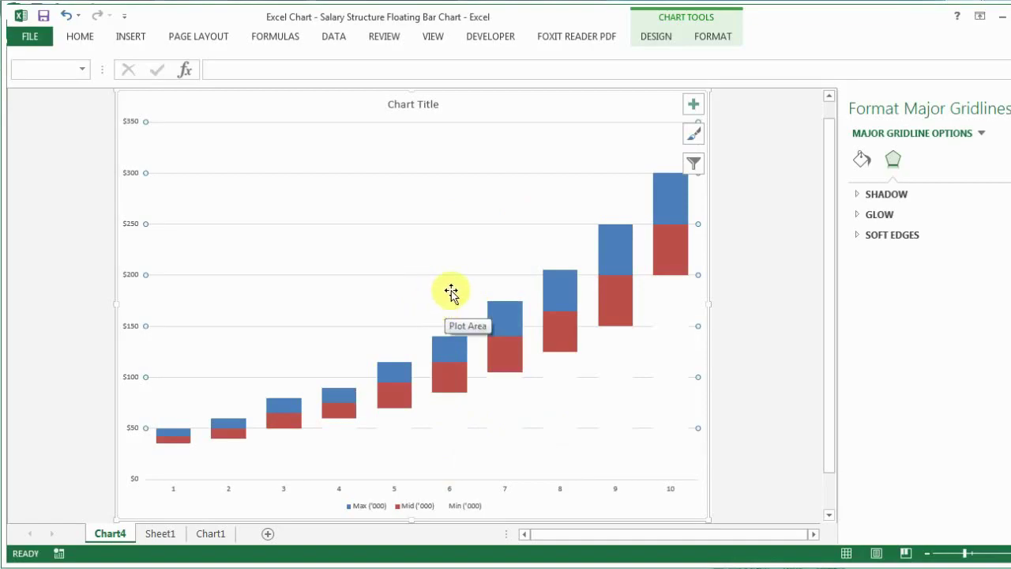
- Delete the chart's horizontal gridlines
{"action": "key", "text": "Delete"}
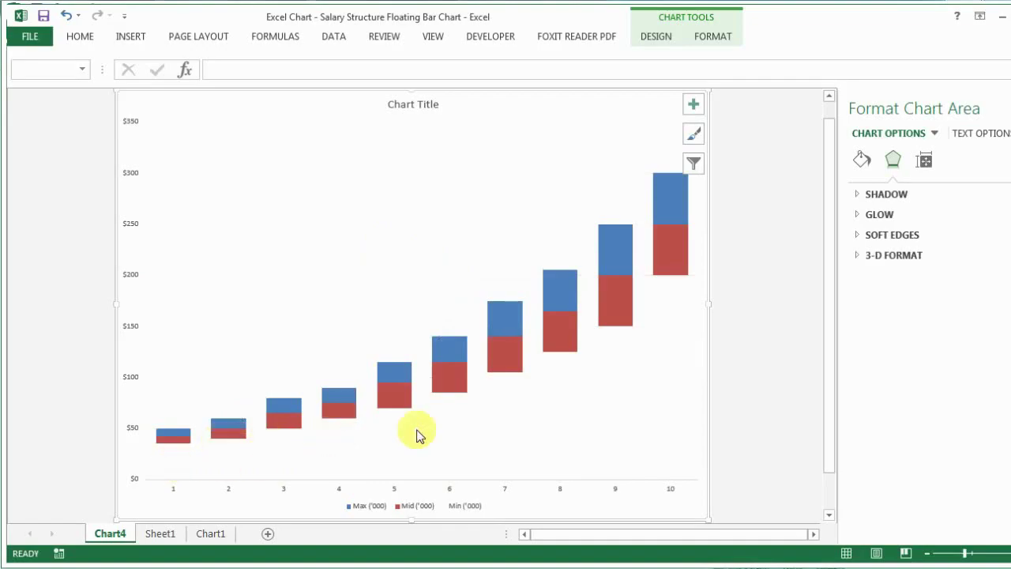
{"action": "left_click", "coordinate": [672, 251]}
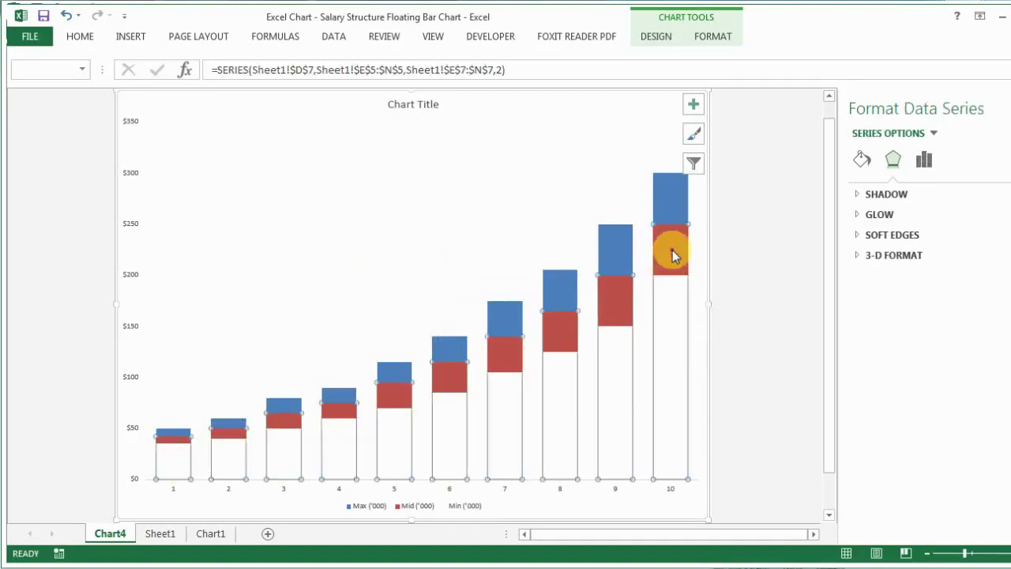
- Change the Mid ('000) bars from red to a light blue fill
{"action": "right_click", "coordinate": [670, 241]}
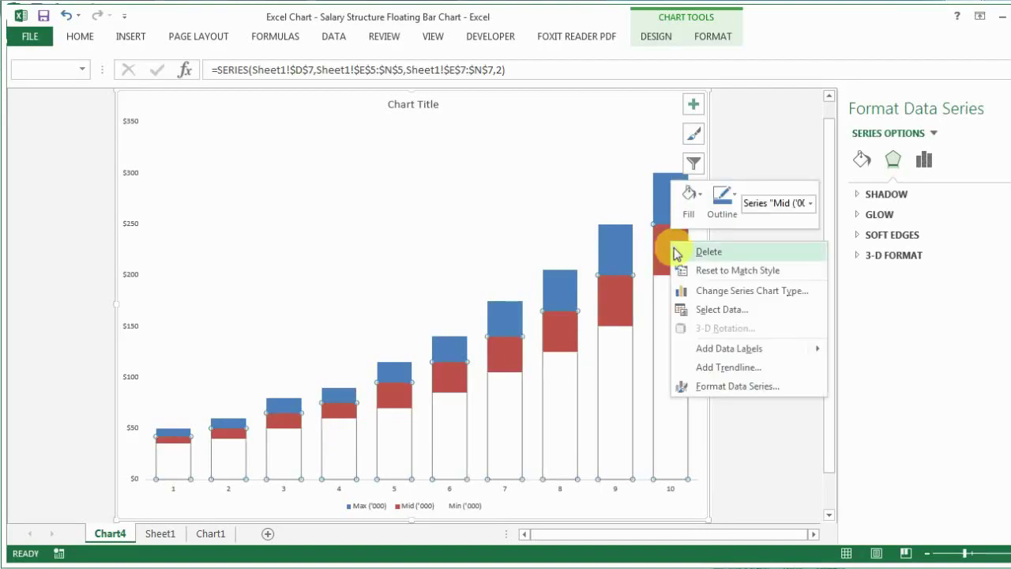
{"action": "left_click", "coordinate": [701, 201]}
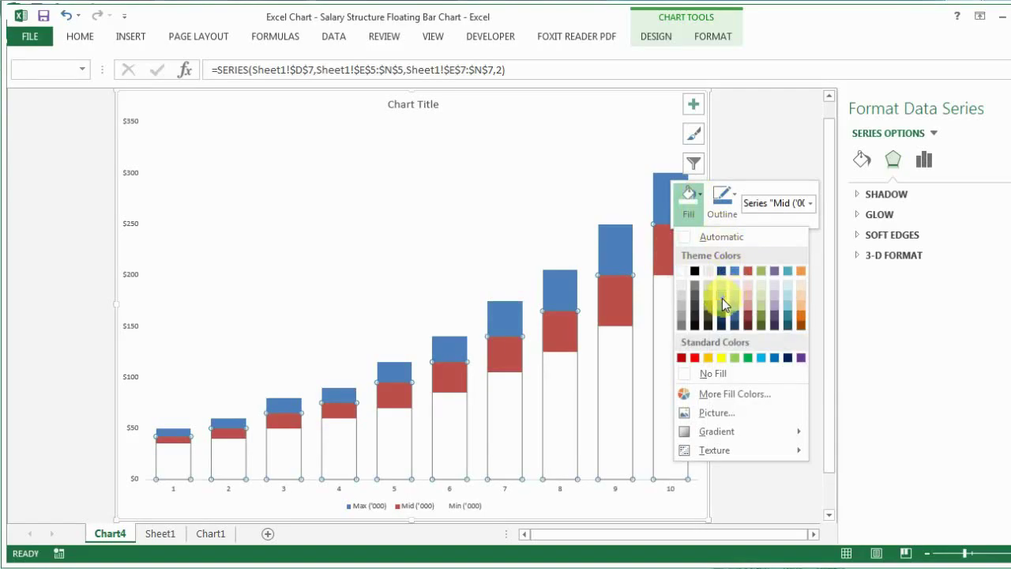
{"action": "left_click", "coordinate": [735, 289]}
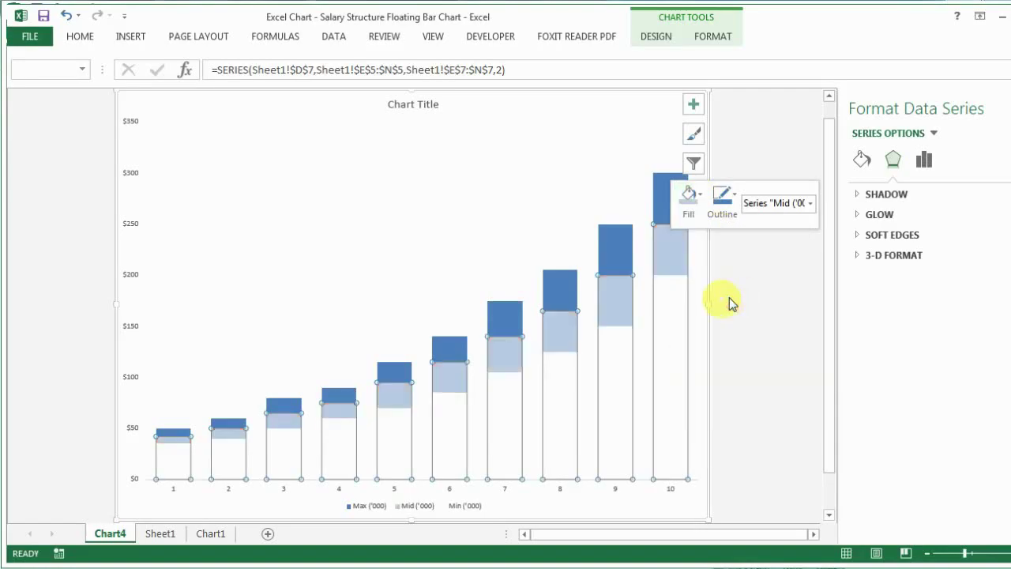
{"action": "left_click", "coordinate": [561, 249]}
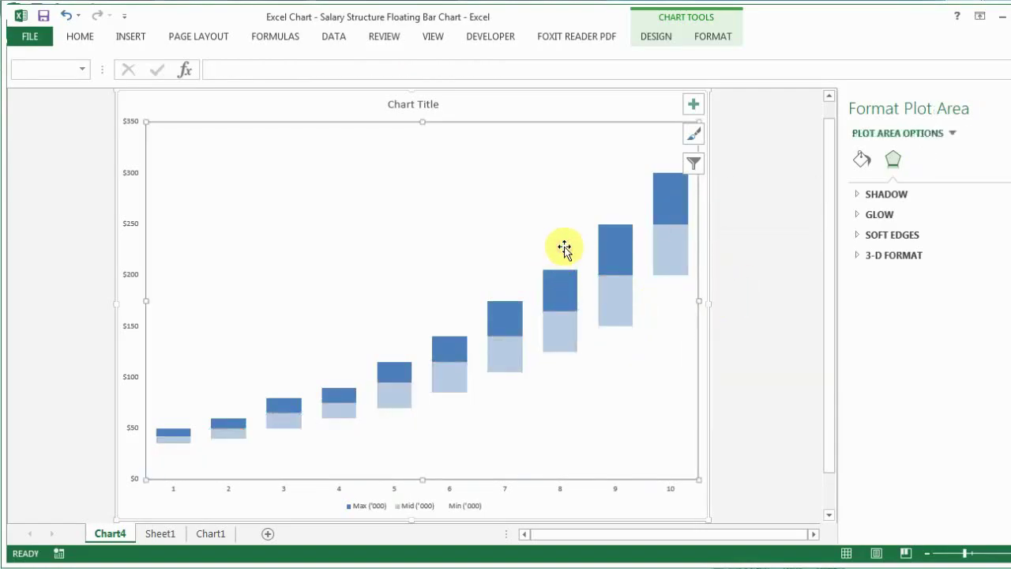
{"action": "right_click", "coordinate": [400, 368]}
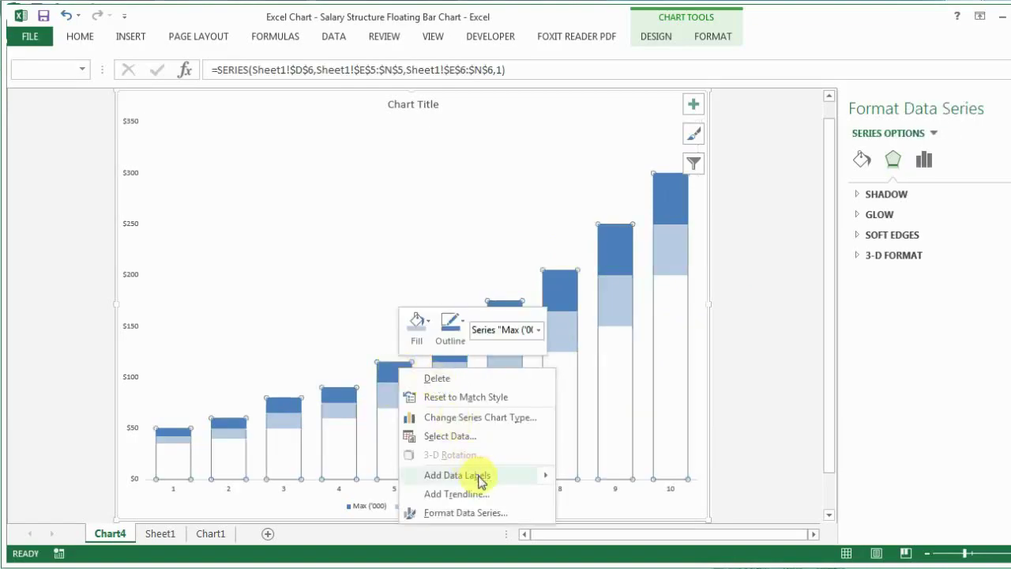
- Add data labels to the Max, Mid and Min series of every grade
{"action": "left_click", "coordinate": [537, 478]}
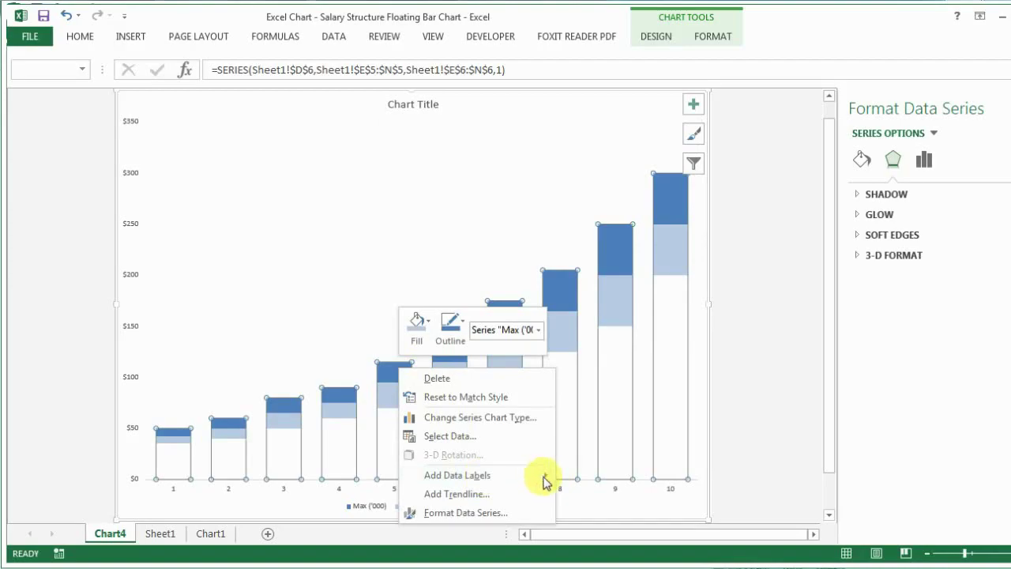
{"action": "left_click", "coordinate": [539, 478]}
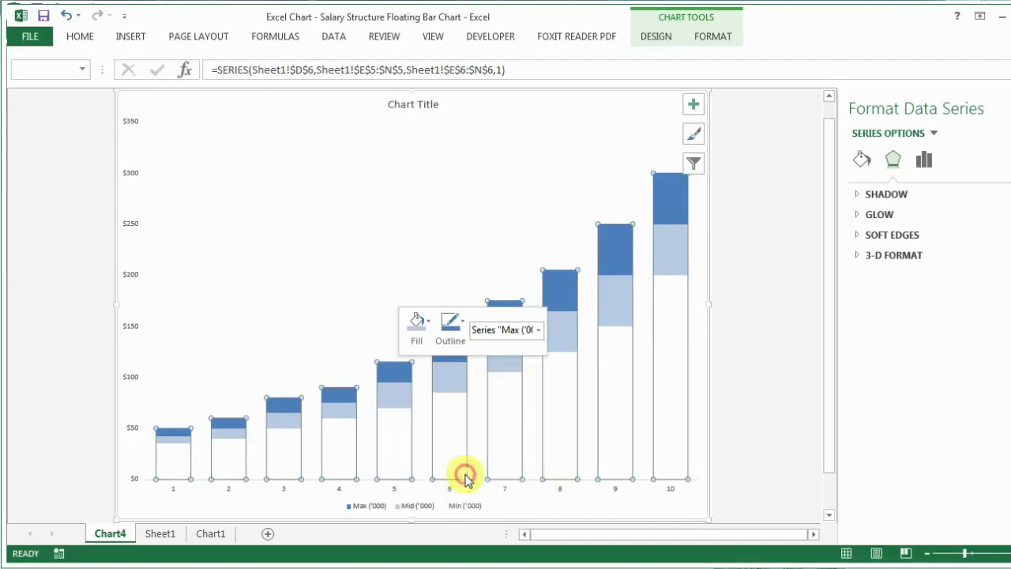
{"action": "right_click", "coordinate": [450, 380]}
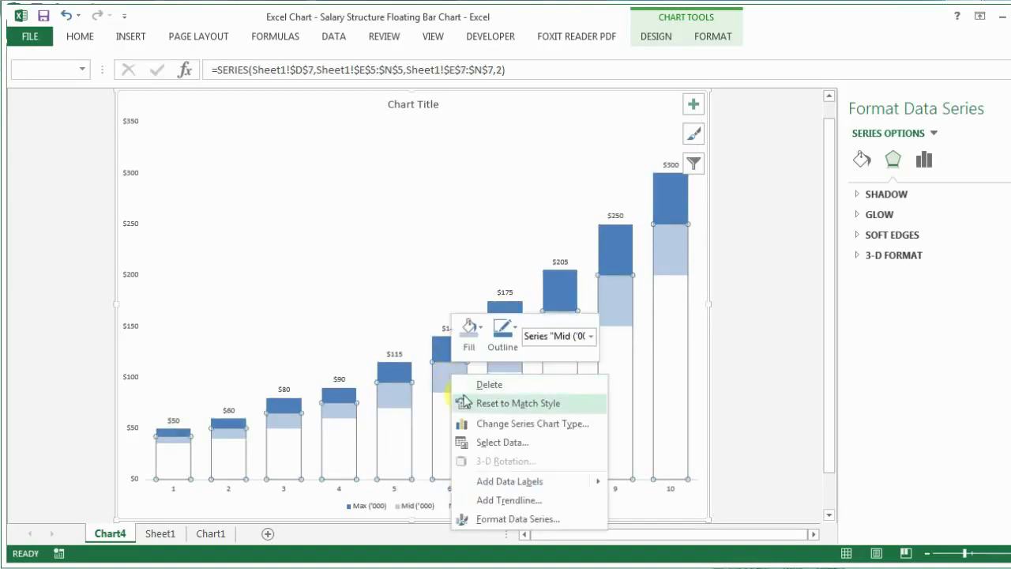
{"action": "left_click", "coordinate": [492, 484]}
{"action": "left_click", "coordinate": [454, 409]}
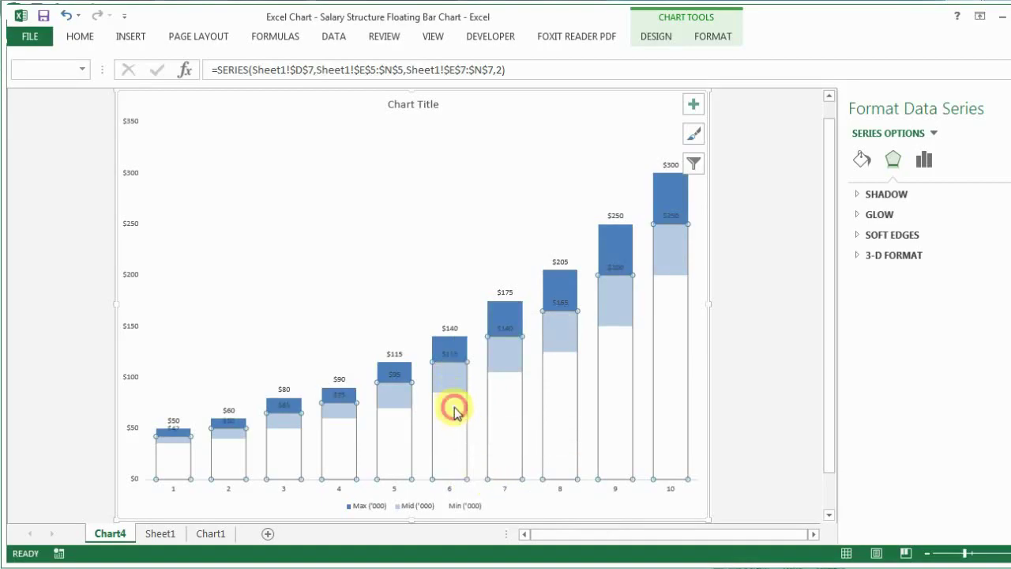
{"action": "right_click", "coordinate": [451, 406]}
{"action": "left_click", "coordinate": [493, 514]}
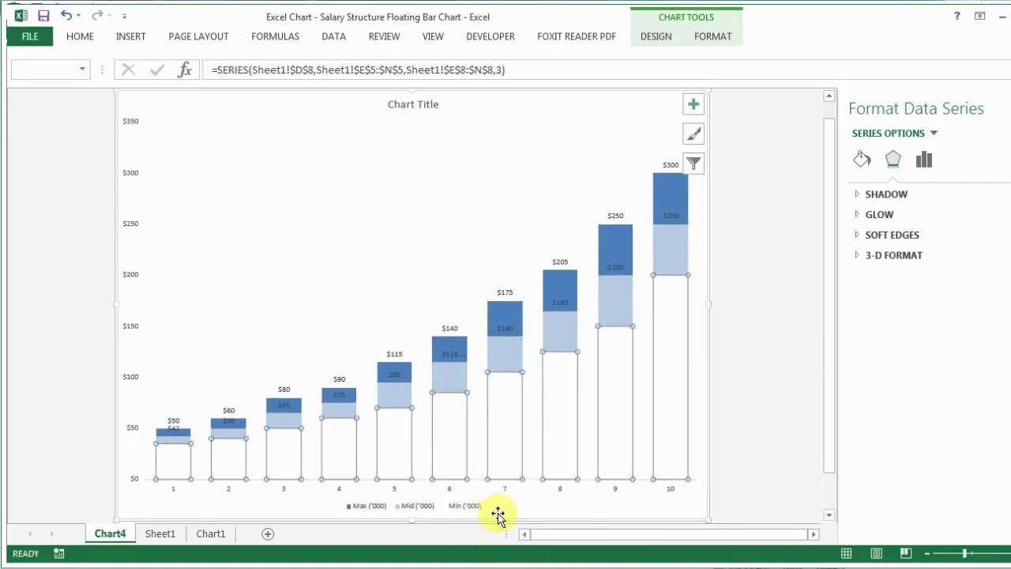
{"action": "left_click", "coordinate": [740, 469]}
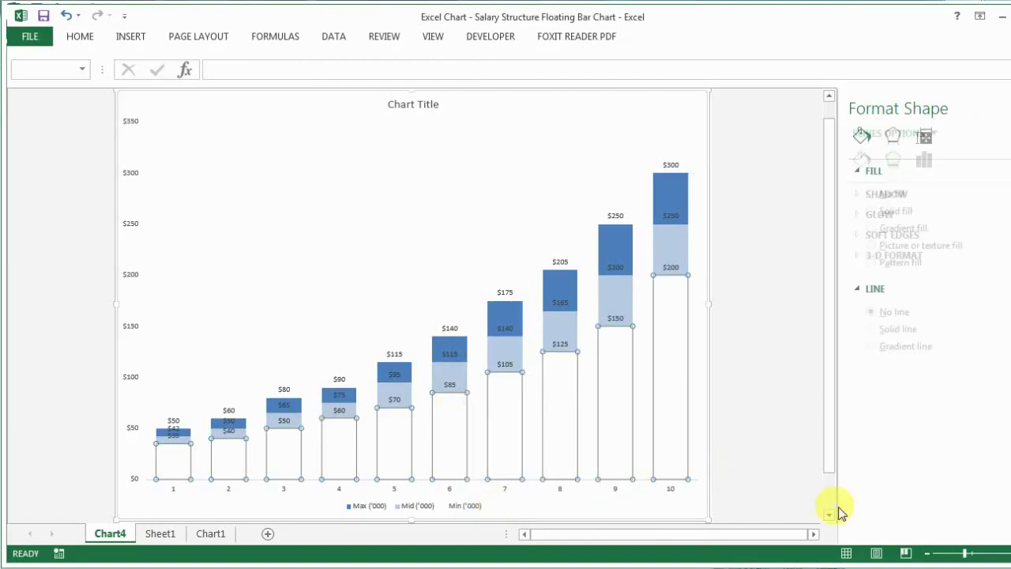